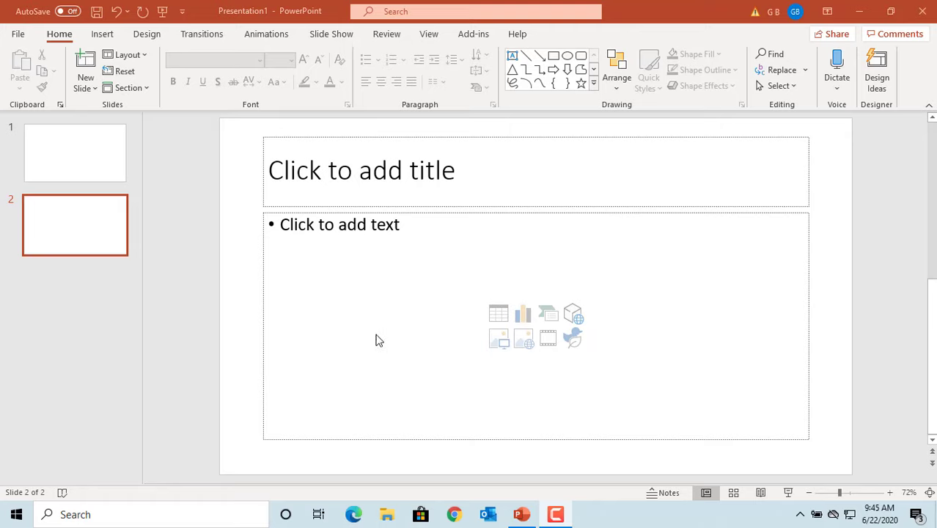
Step: Insert a table with 6 columns and 4 rows on slide 2
left_click(105, 35)
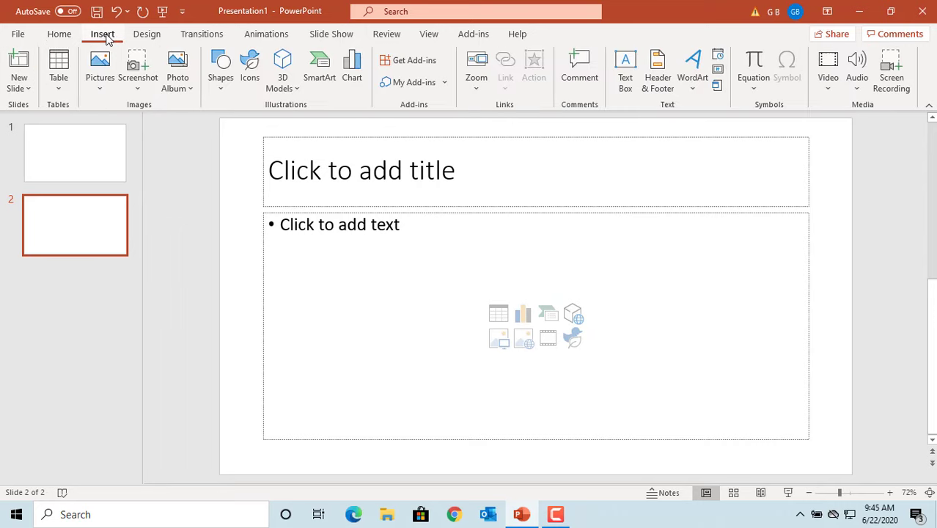
left_click(61, 92)
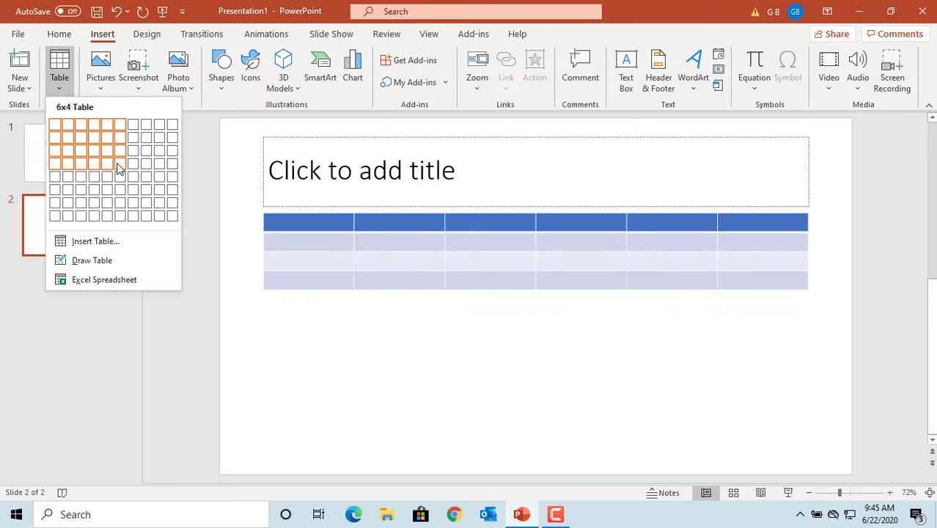
left_click(120, 162)
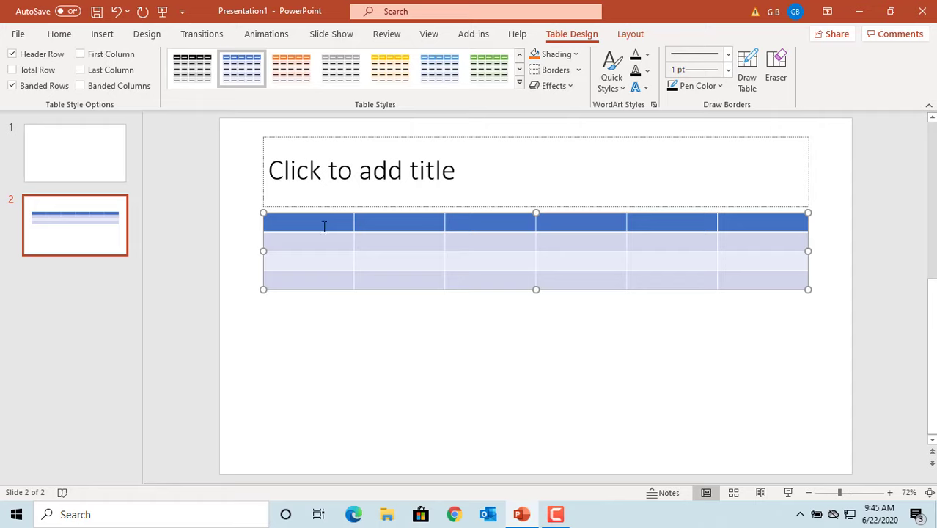
Step: Set the overall height of the table to 2.4"
left_click(631, 34)
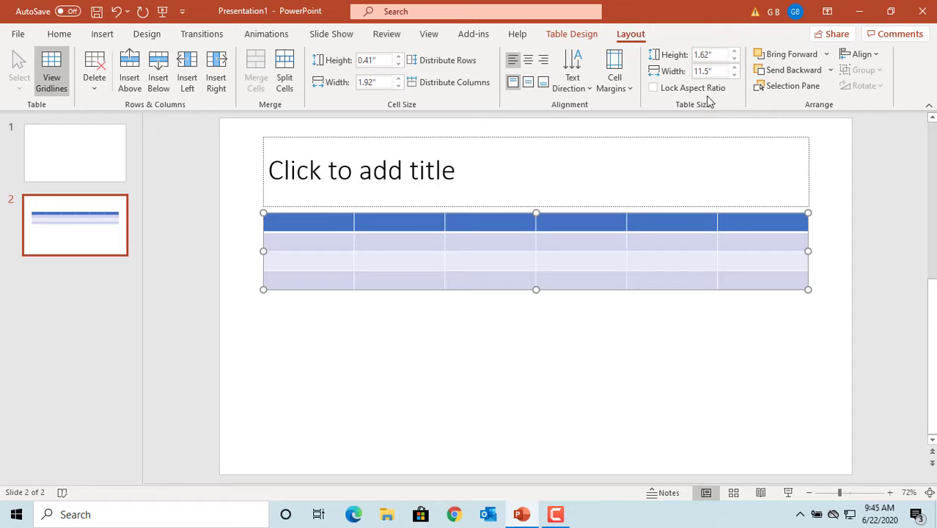
left_click(735, 56)
left_click(735, 56)
left_click(735, 56)
left_click(735, 56)
left_click(736, 55)
left_click(736, 56)
left_click(735, 56)
left_click(735, 56)
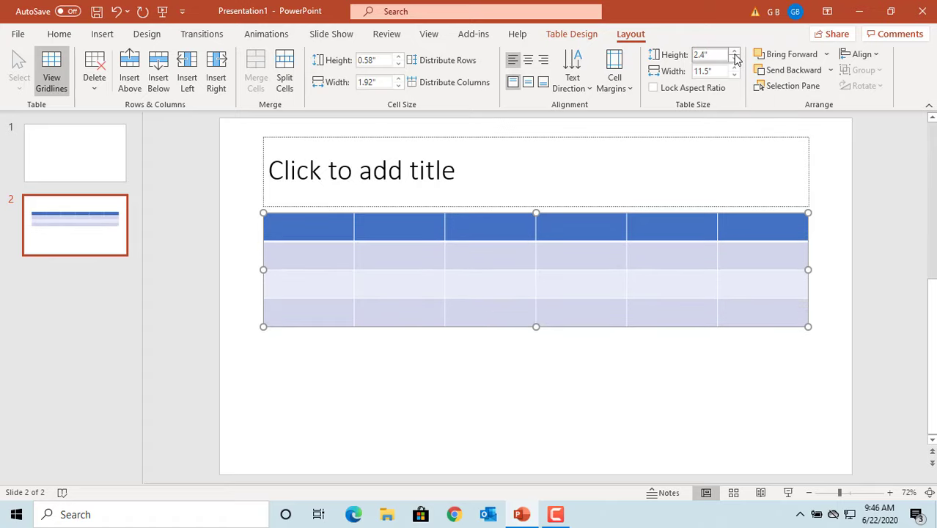
Step: Set the overall width of the table to 12.1"
left_click(734, 68)
left_click(735, 68)
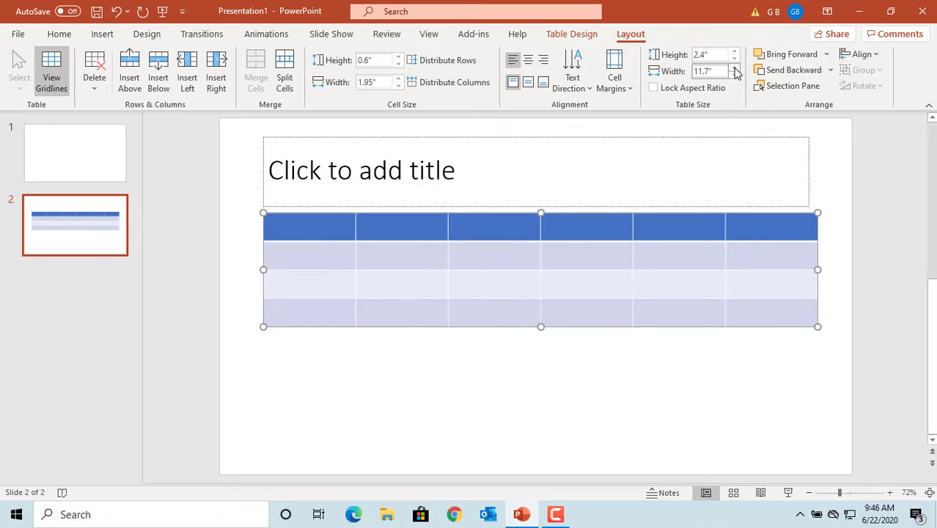
left_click(735, 69)
left_click(735, 68)
left_click(735, 68)
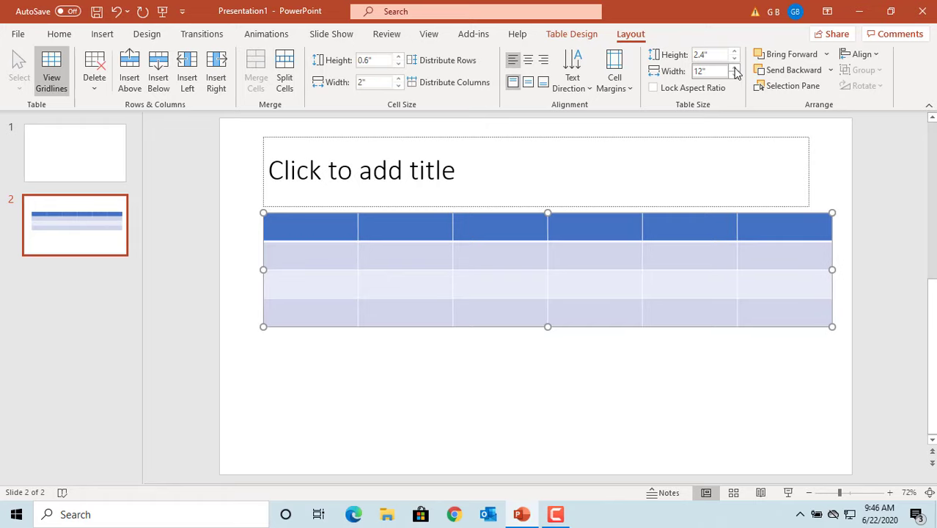
left_click(735, 68)
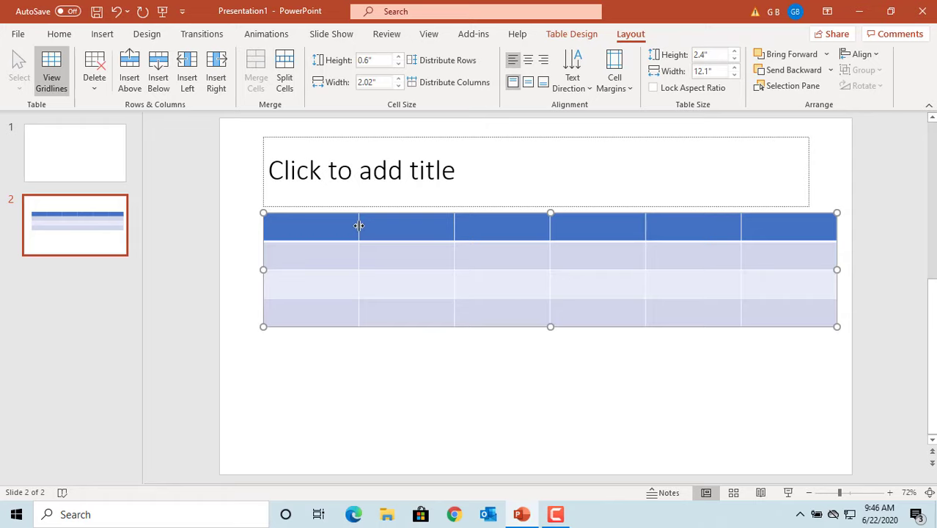
Step: Move the cell borders to narrow the first column to about 1.66" and shorten the second row to about 0.4"
left_click_drag(359, 225, 342, 228)
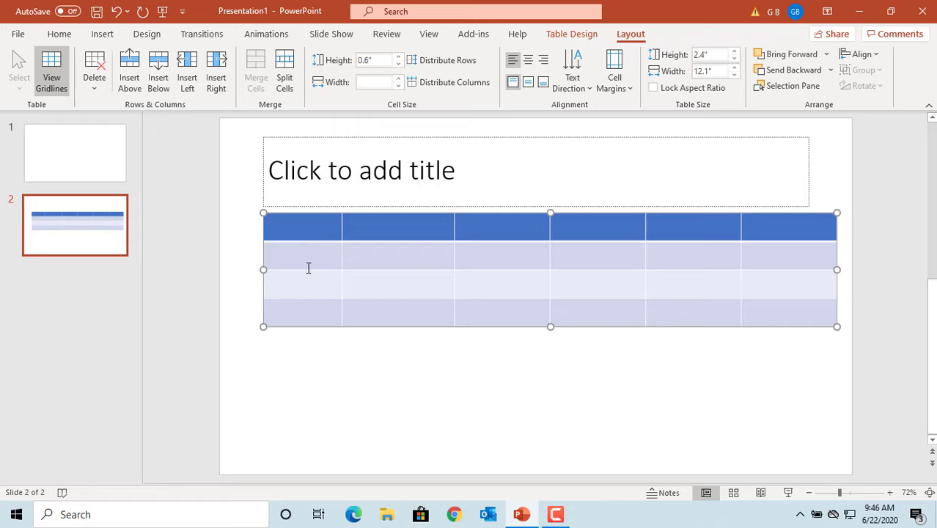
mouse_move(306, 270)
left_mouse_down()
mouse_move(306, 251)
mouse_move(308, 260)
left_mouse_up()
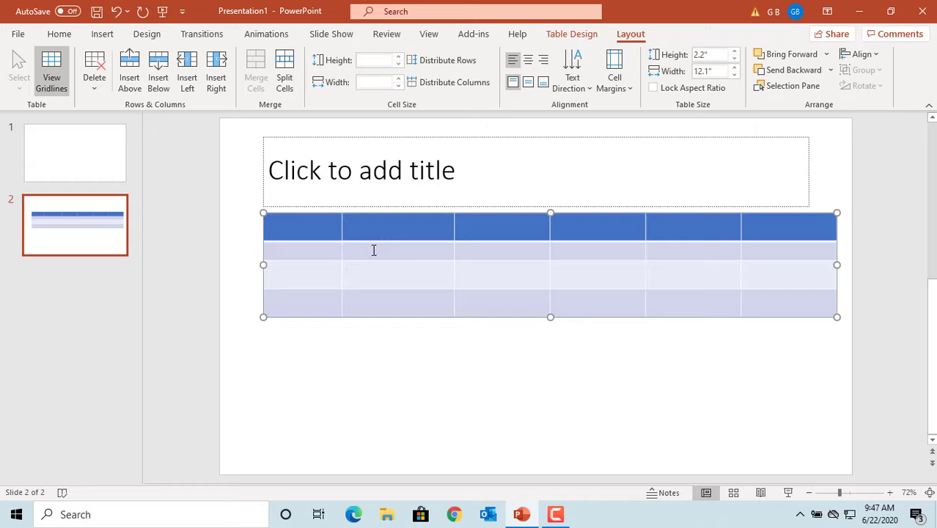
Step: Enter "Test longer text in a row" in the second cell of the second row and autofit that column's width to the text
left_click(373, 251)
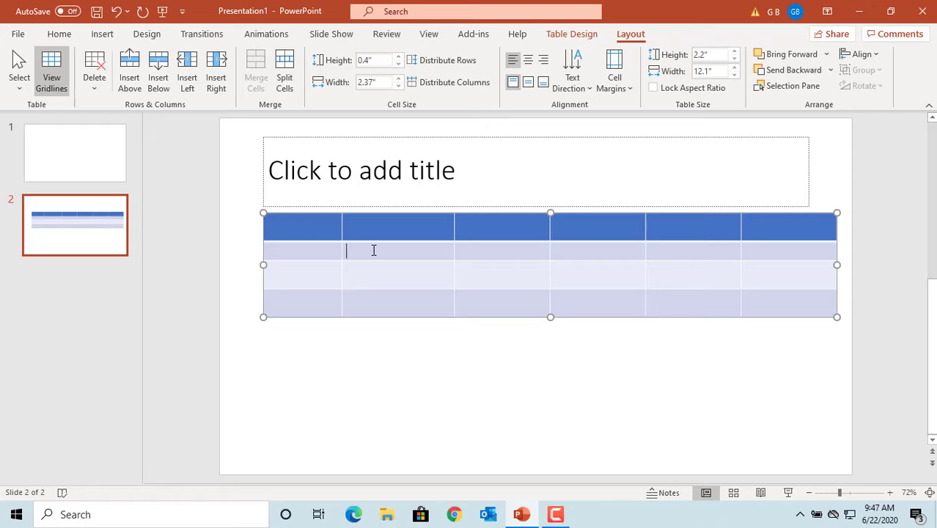
type("Test longer text in a ")
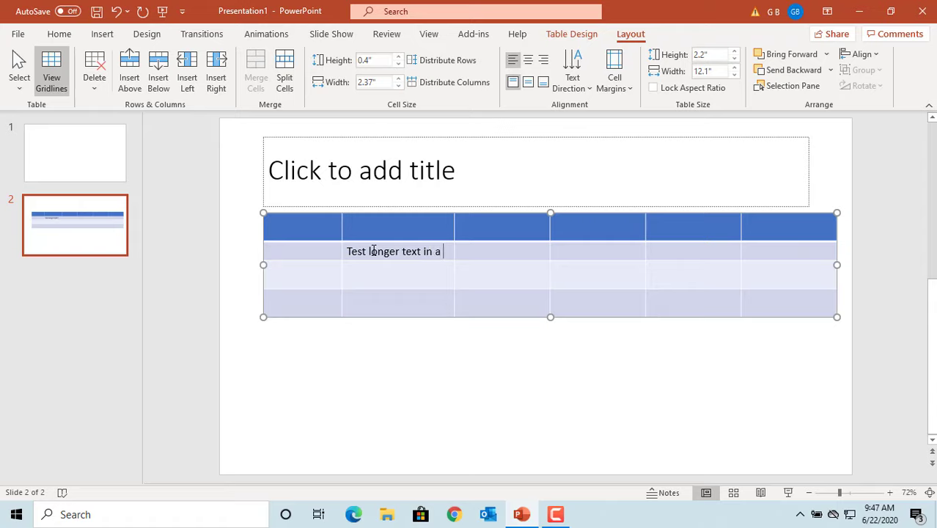
type("row")
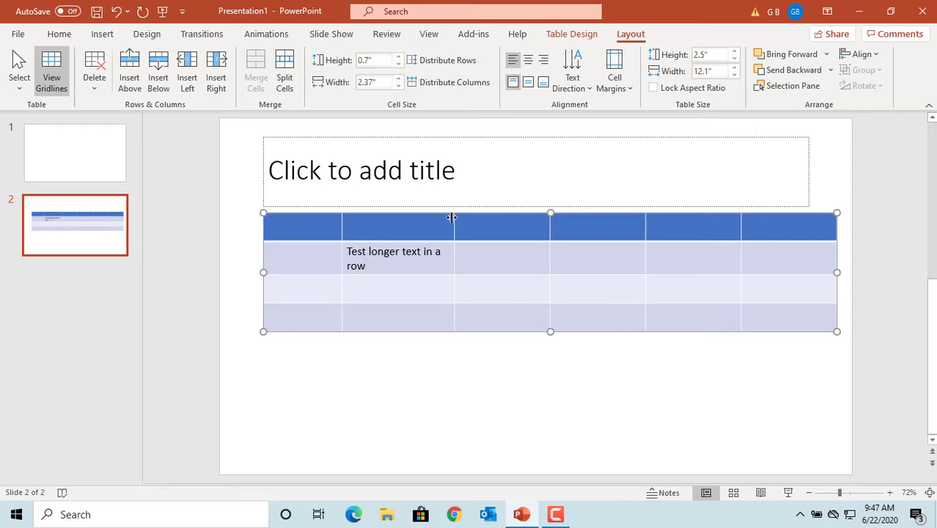
double_click(454, 217)
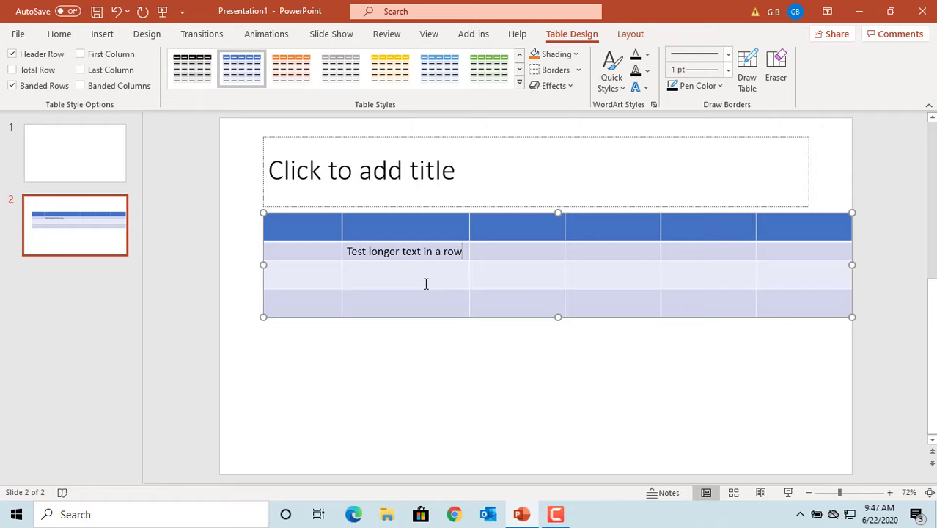
Step: Split the cell text into two lines after "Test longer" and autofit the second column's width again
left_click(401, 251)
key("Return")
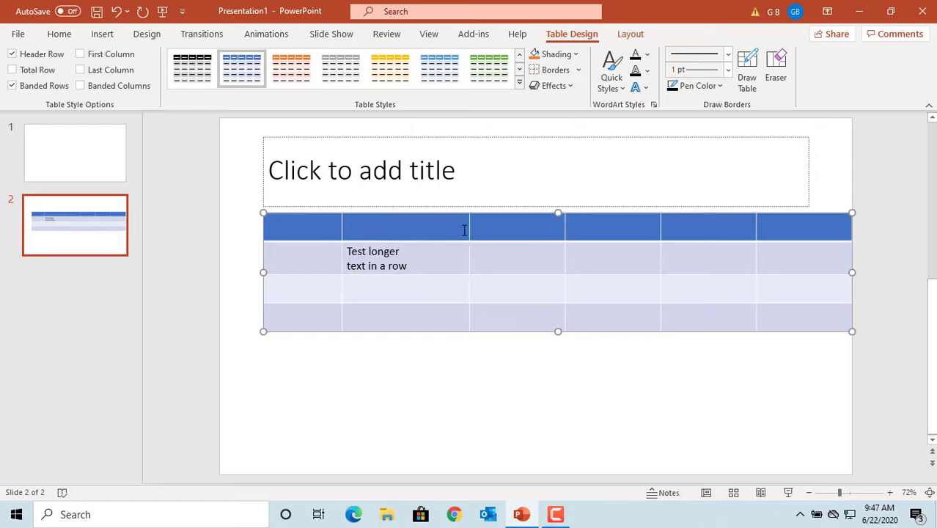
double_click(470, 228)
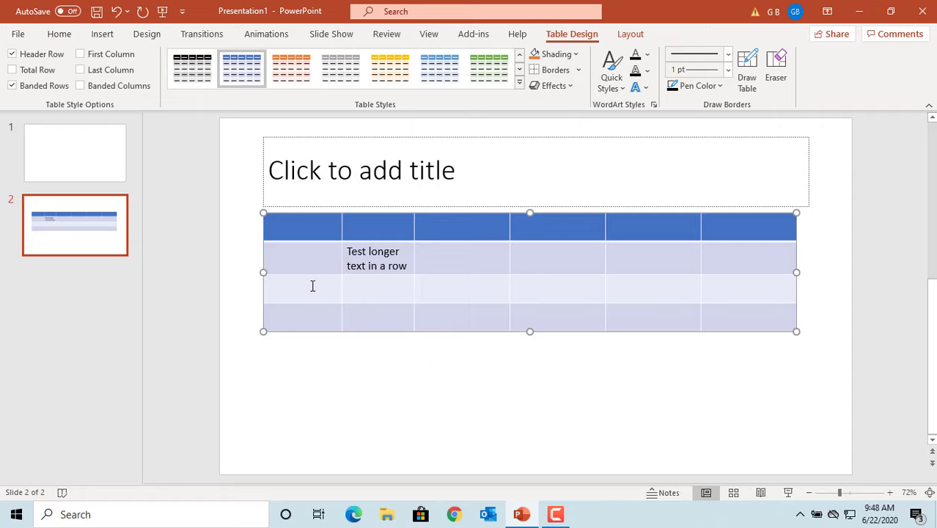
Step: Set the height of the table's first row to 1.1"
left_click(310, 229)
left_click(633, 37)
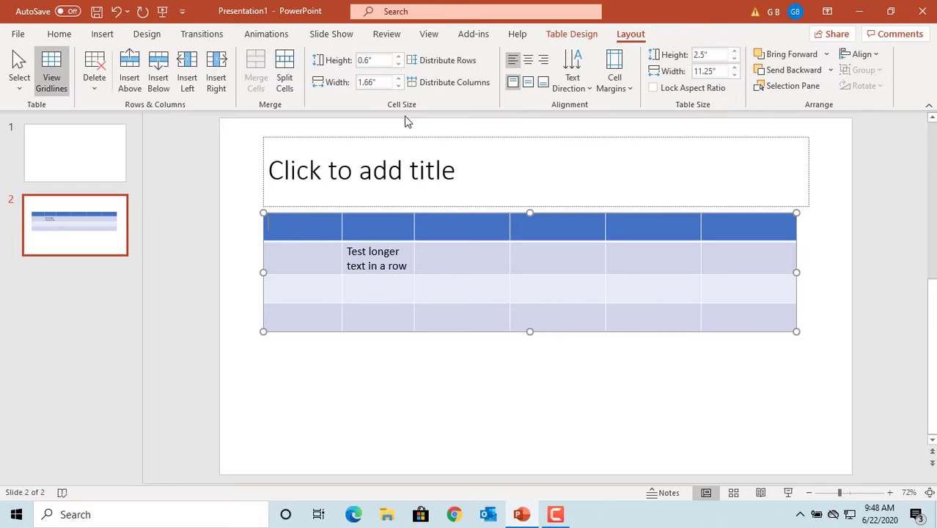
left_click(398, 58)
left_click(399, 58)
left_click(399, 58)
left_click(399, 58)
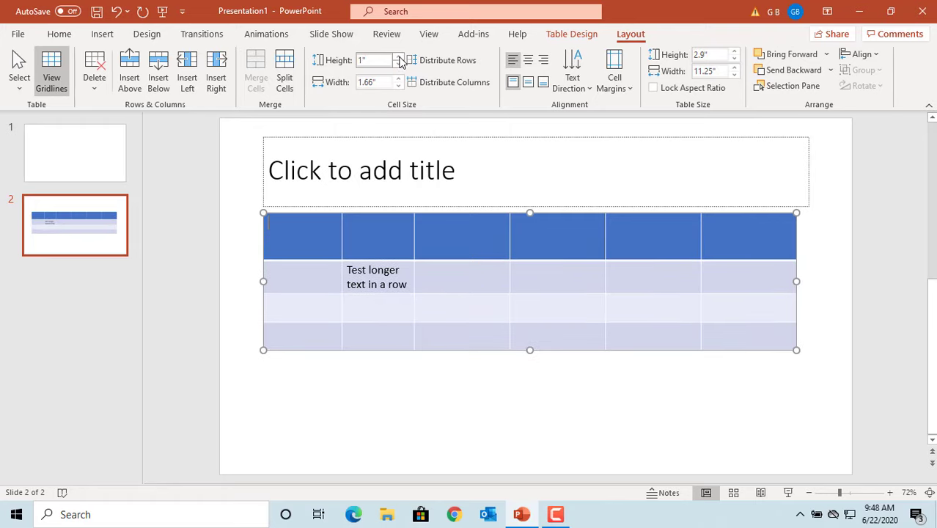
left_click(399, 58)
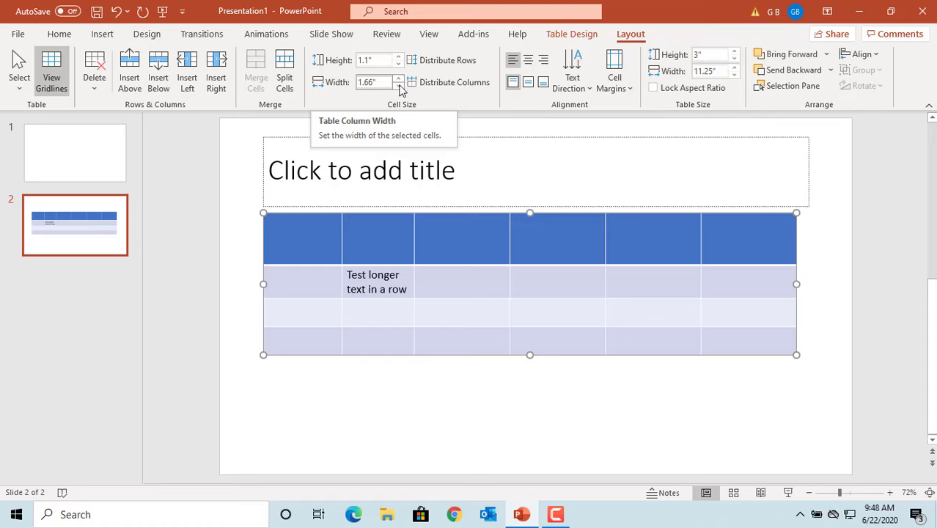
Step: Set the width of the table's first column to 1.6"
left_click(398, 85)
left_click(398, 86)
left_click(398, 86)
left_click(398, 87)
left_click(400, 87)
left_click(400, 87)
left_click(399, 87)
left_click(400, 82)
left_click(400, 82)
left_click(400, 83)
left_click(400, 82)
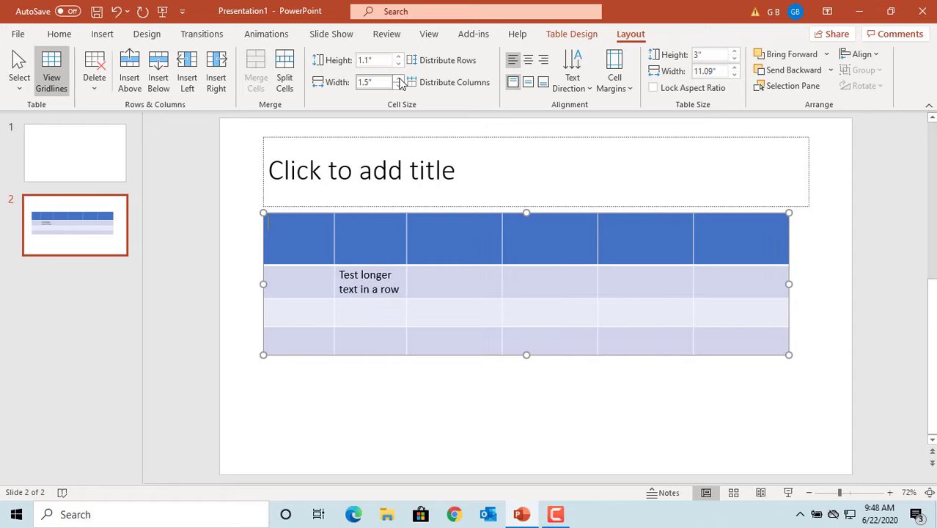
left_click(400, 82)
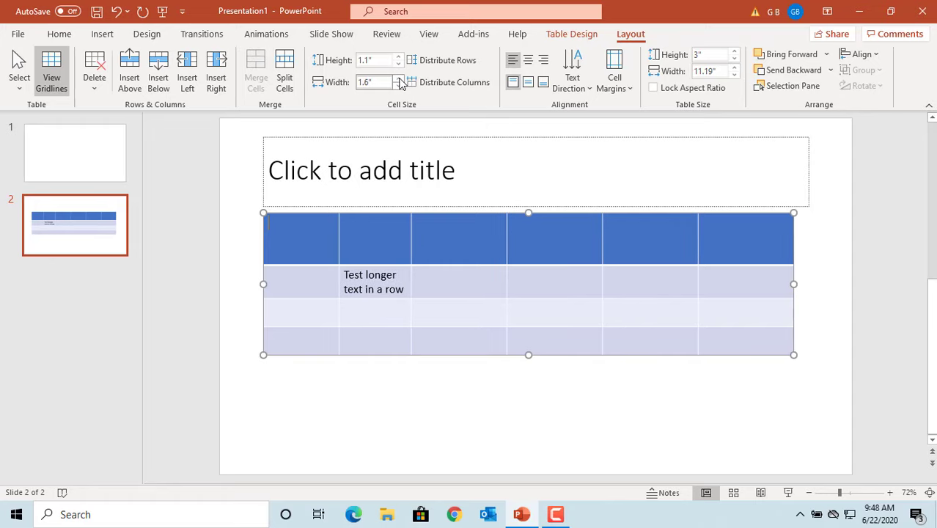
Step: Distribute the widths of the first three columns evenly and the heights of the first three rows evenly
left_click_drag(280, 216, 455, 343)
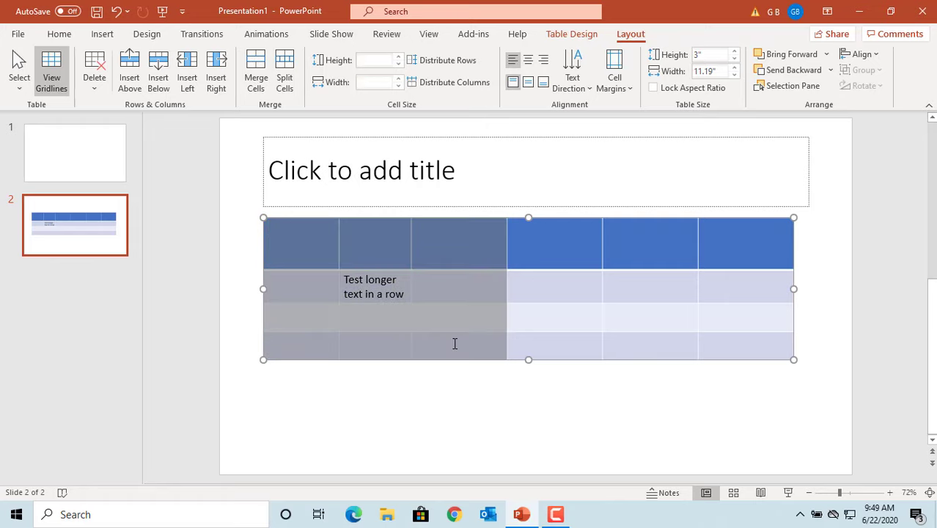
left_click(444, 85)
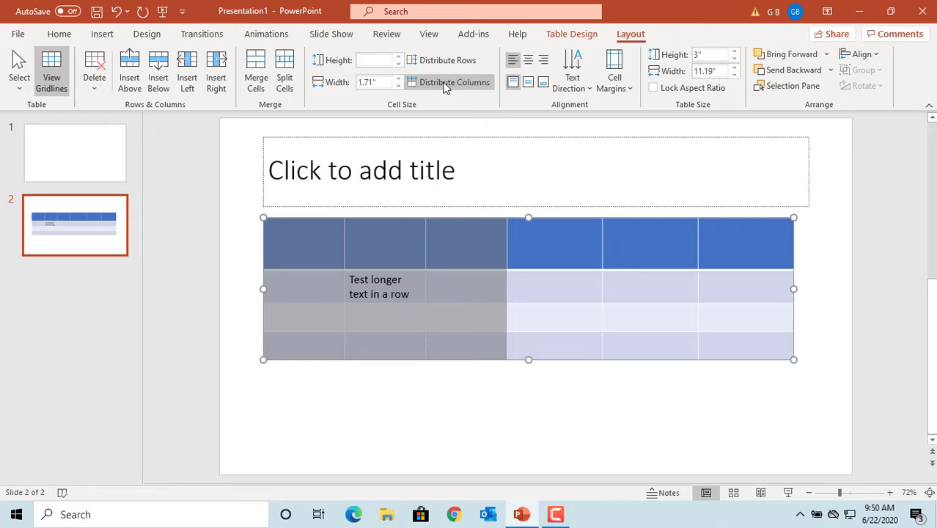
left_click(301, 290)
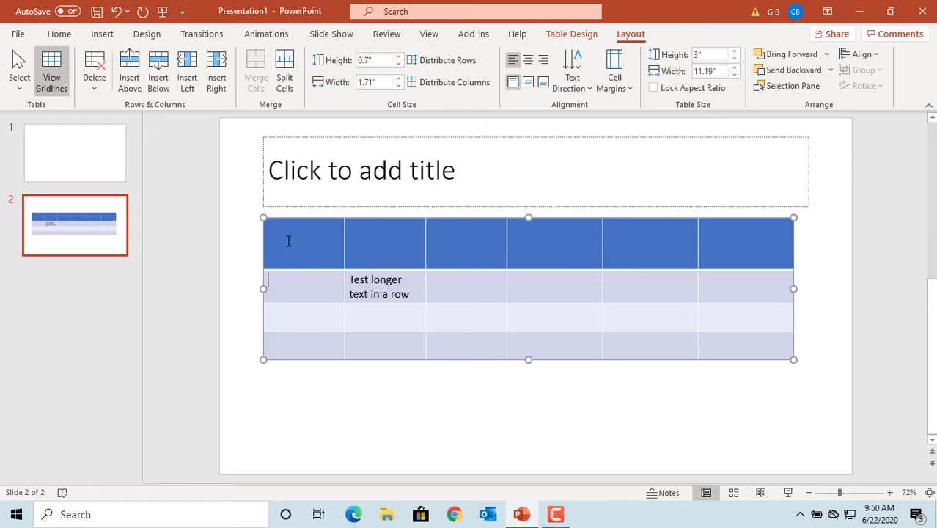
left_click_drag(284, 237, 719, 308)
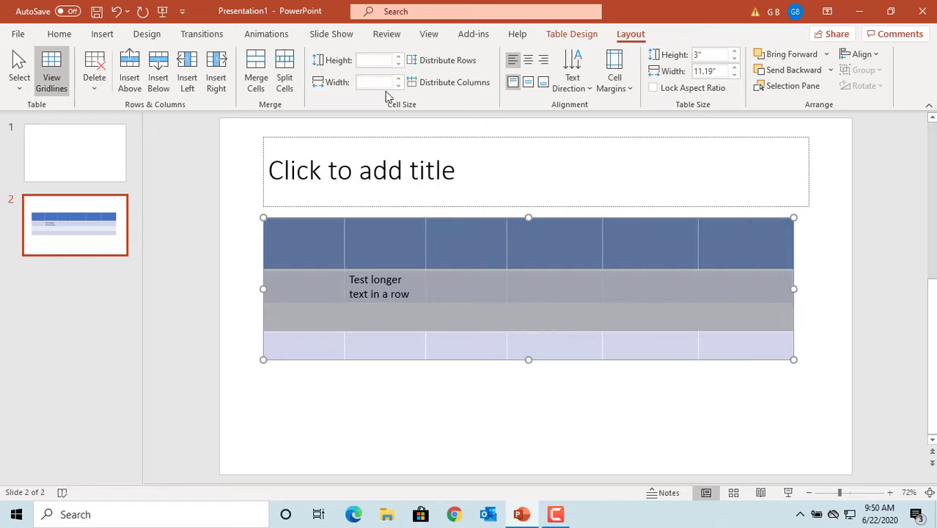
left_click(446, 62)
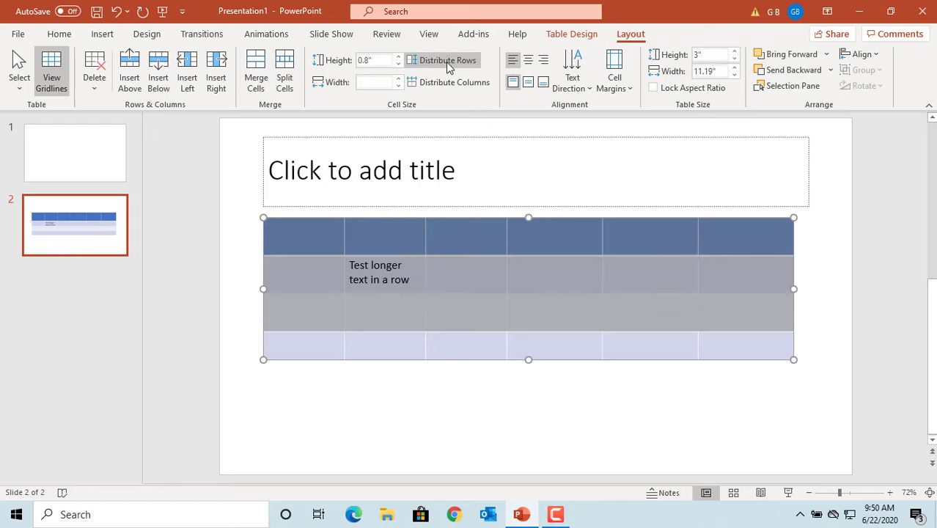